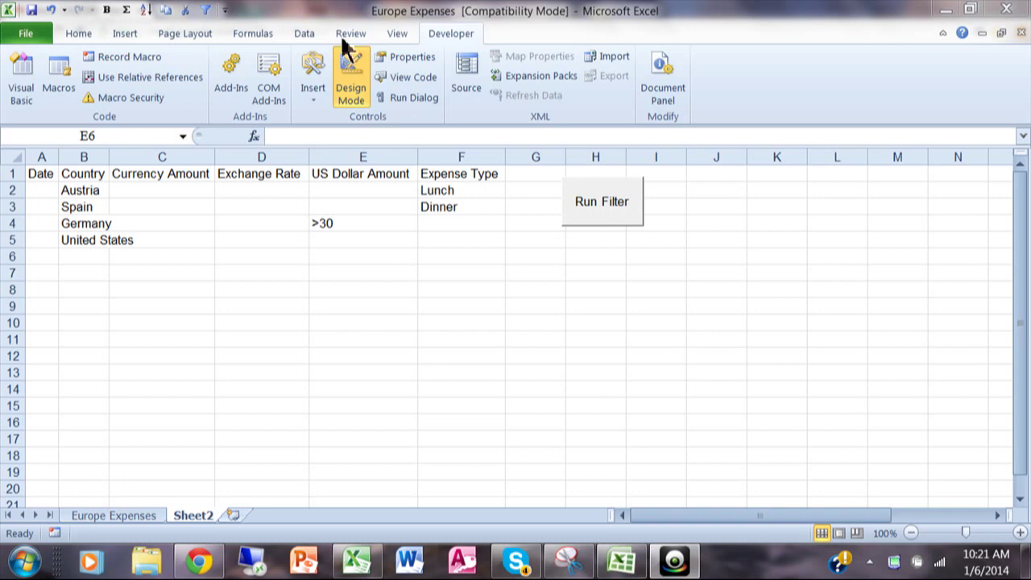
- On the Data tab, open the Data Validation menu, then open and close Consolidate unchanged
left_click(309, 36)
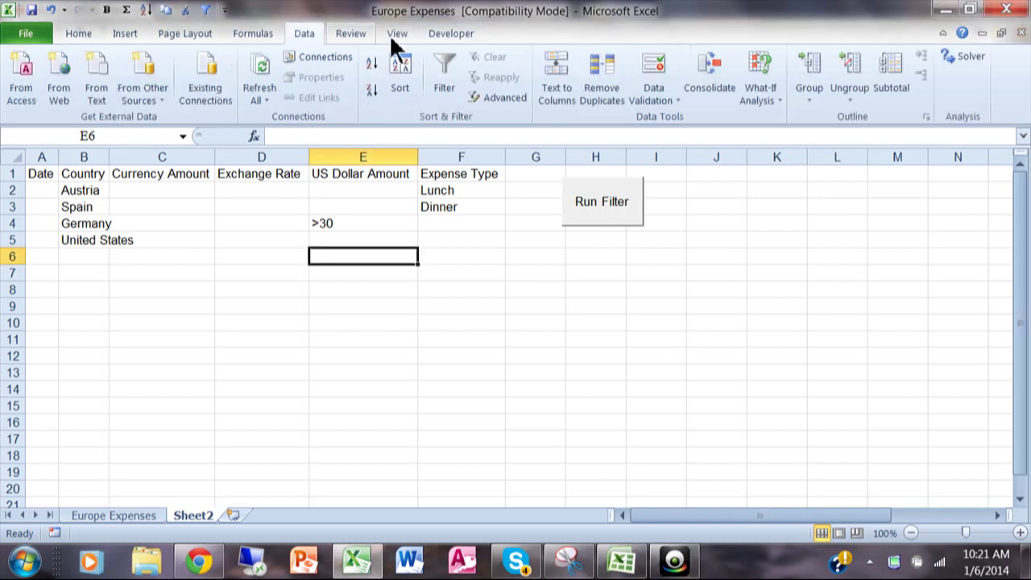
left_click(659, 111)
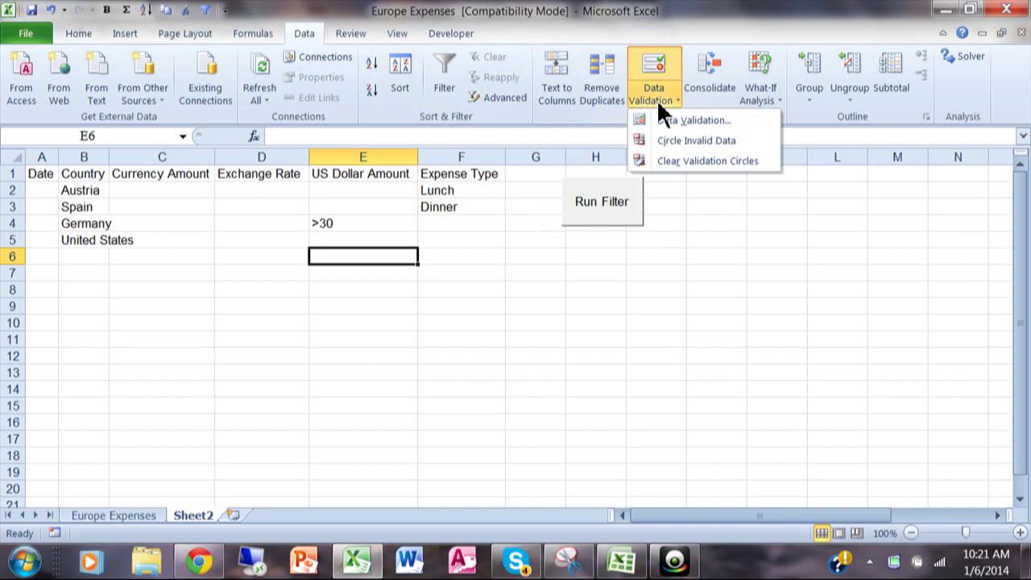
left_click(703, 99)
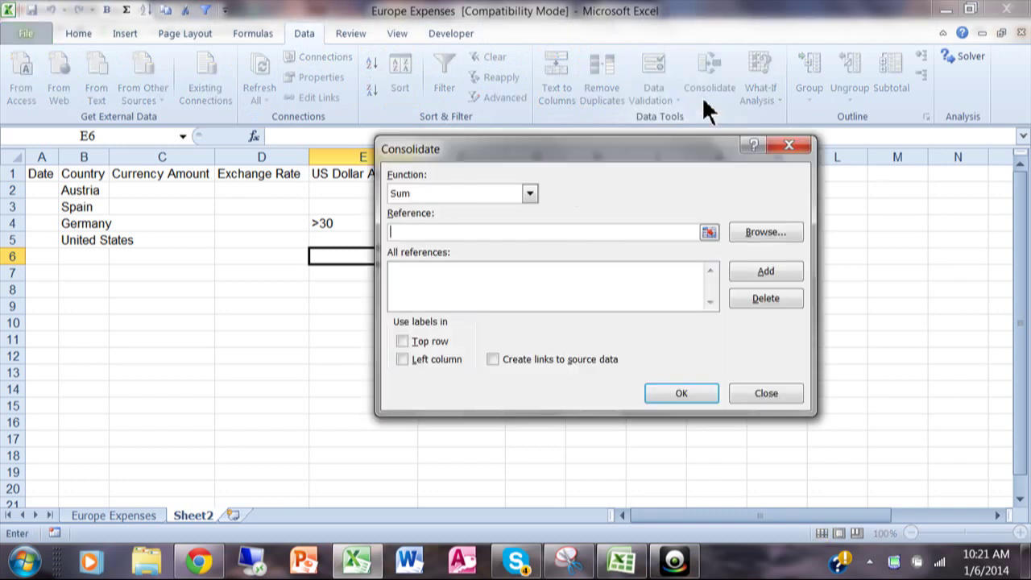
left_click(786, 144)
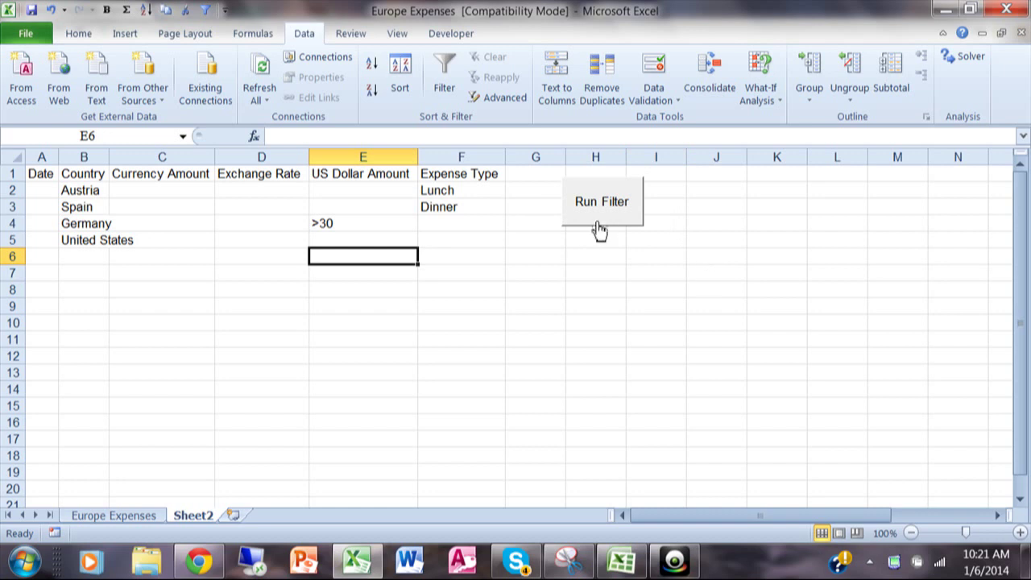
left_click(471, 187)
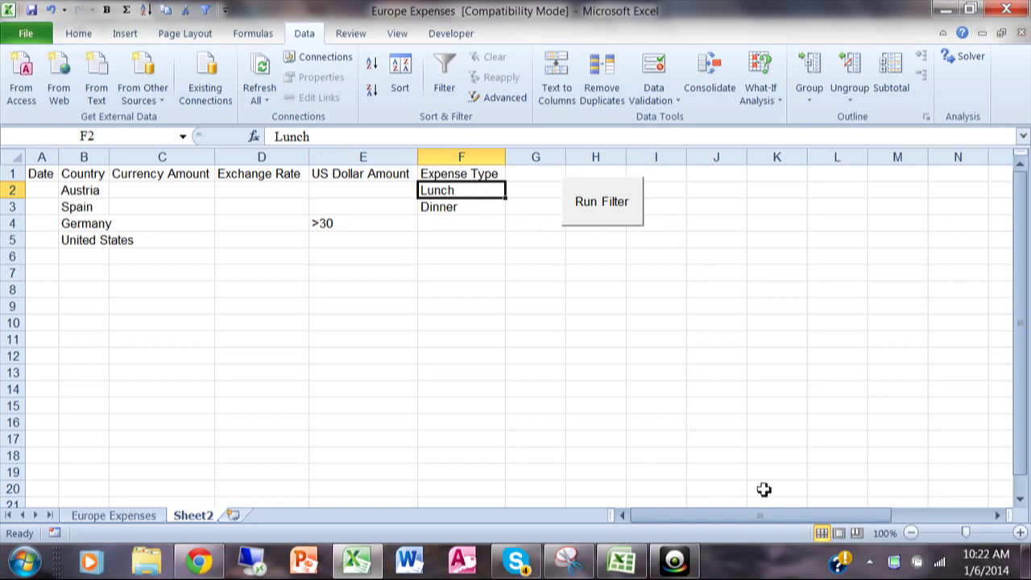
left_click(997, 515)
left_click_drag(996, 519, 996, 520)
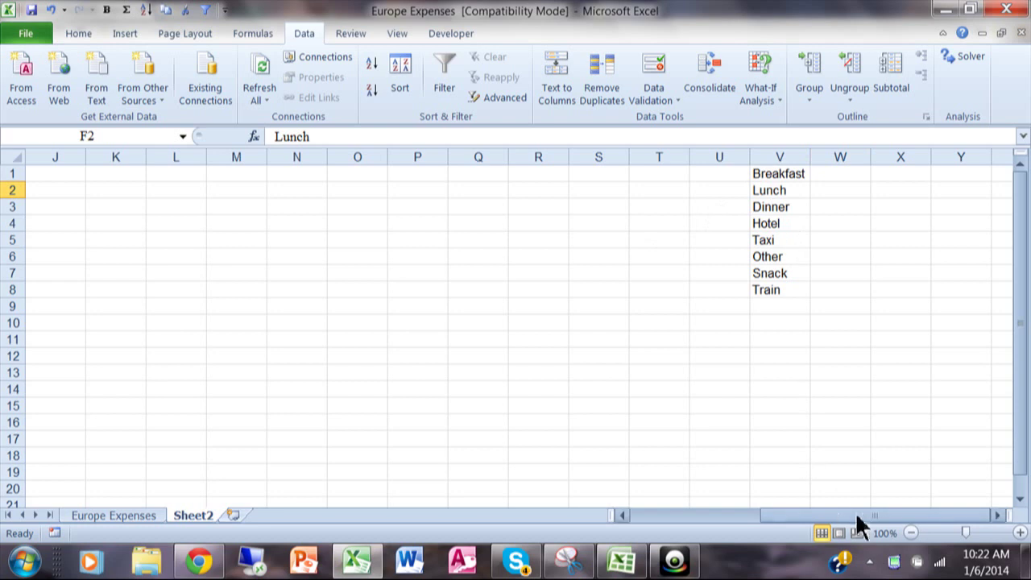
left_click_drag(861, 513, 710, 524)
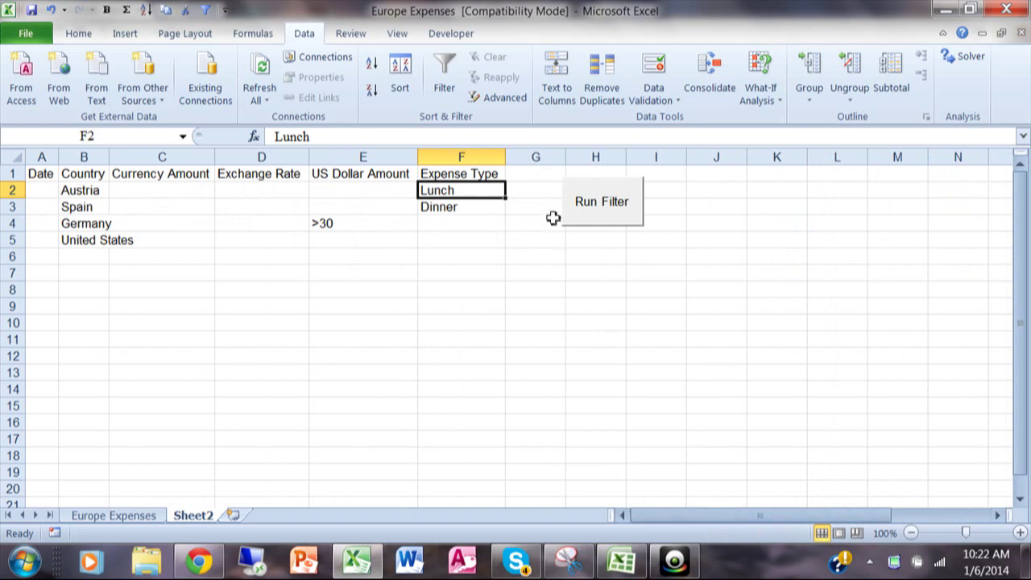
- Pick Combo Box (ActiveX Control) from the Developer tab's Insert controls list
left_click(448, 37)
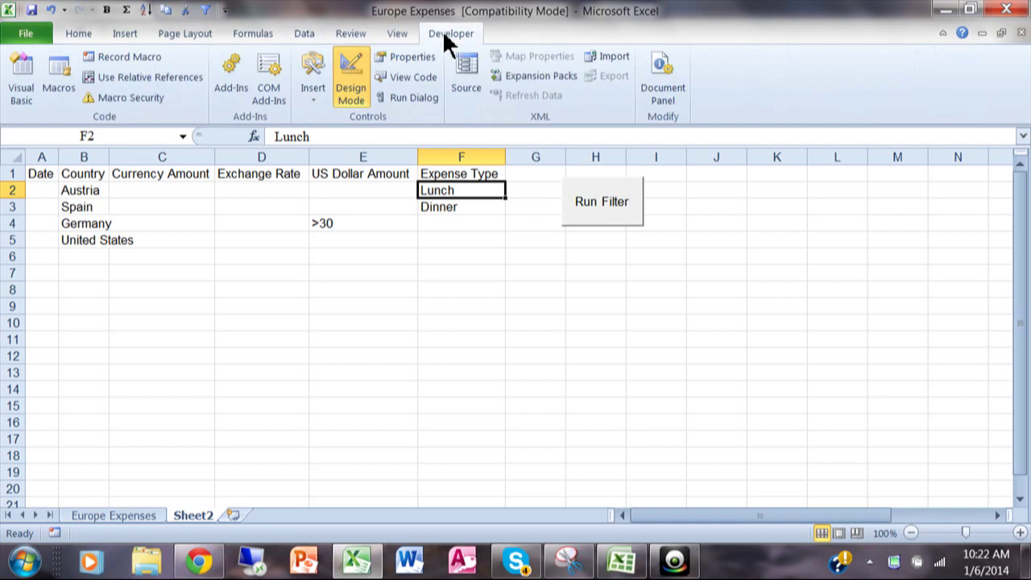
left_click(313, 95)
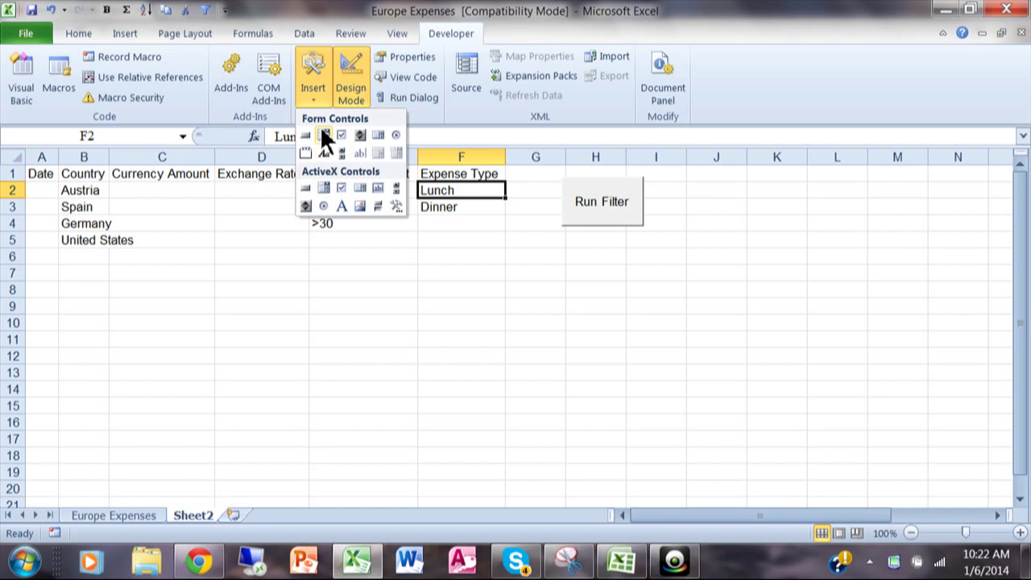
left_click(324, 190)
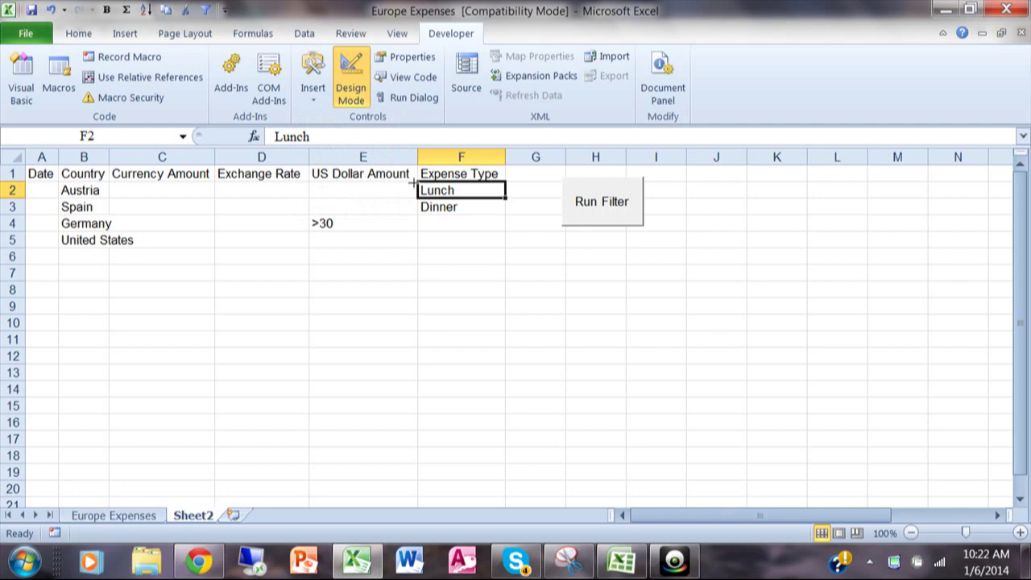
- Draw ComboBox1 over F7:F8, move it up onto cell F5, then reselect it
mouse_move(423, 197)
left_mouse_down()
mouse_move(520, 278)
mouse_move(504, 215)
mouse_move(486, 288)
mouse_move(480, 273)
left_mouse_up()
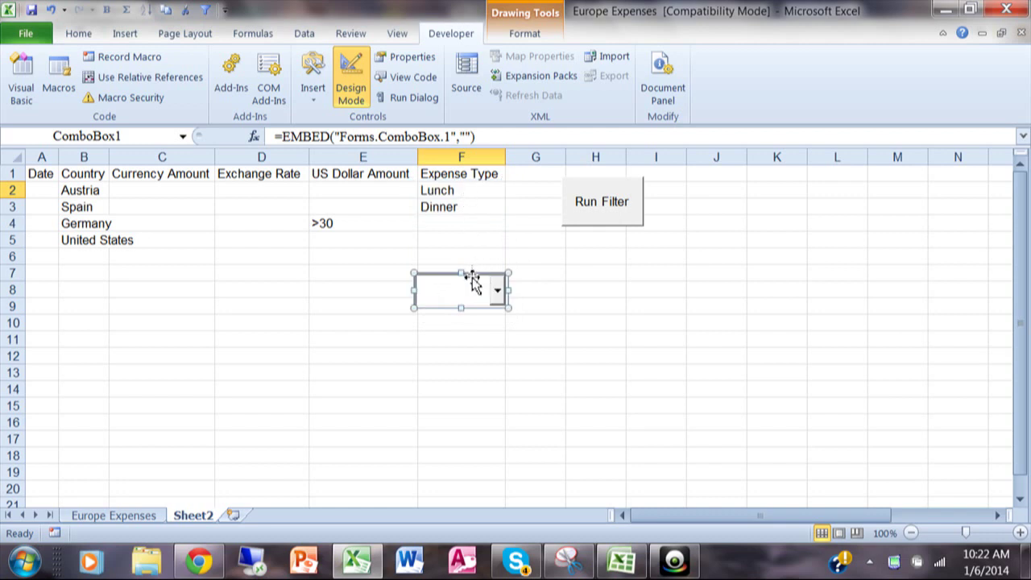
left_click_drag(469, 278, 507, 250)
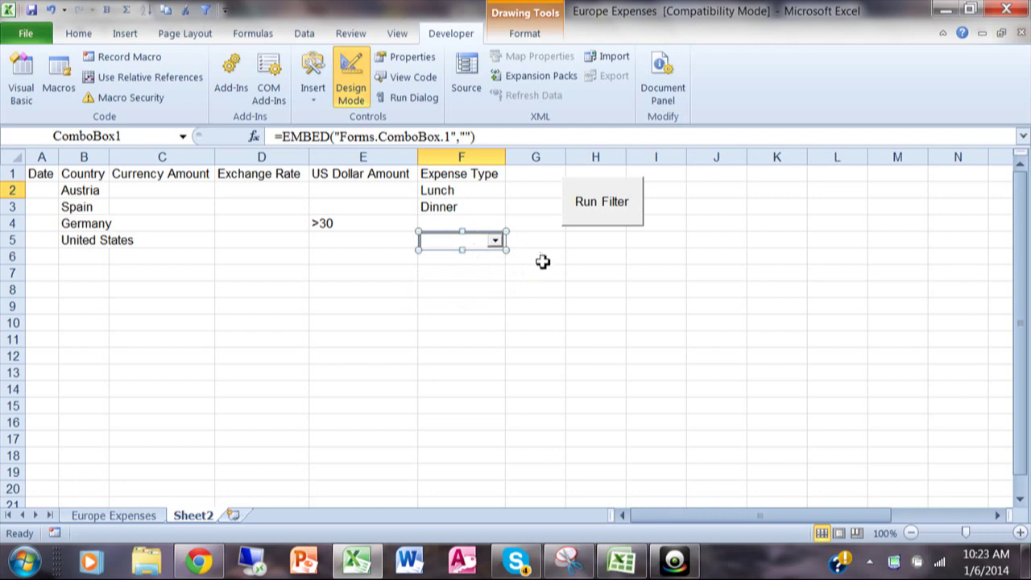
left_click(577, 320)
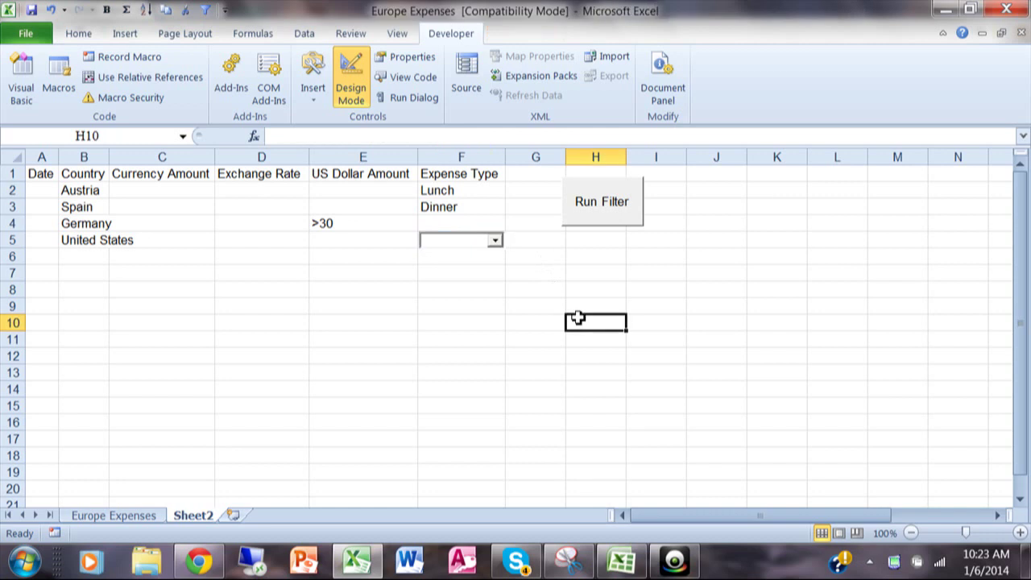
left_click(727, 256)
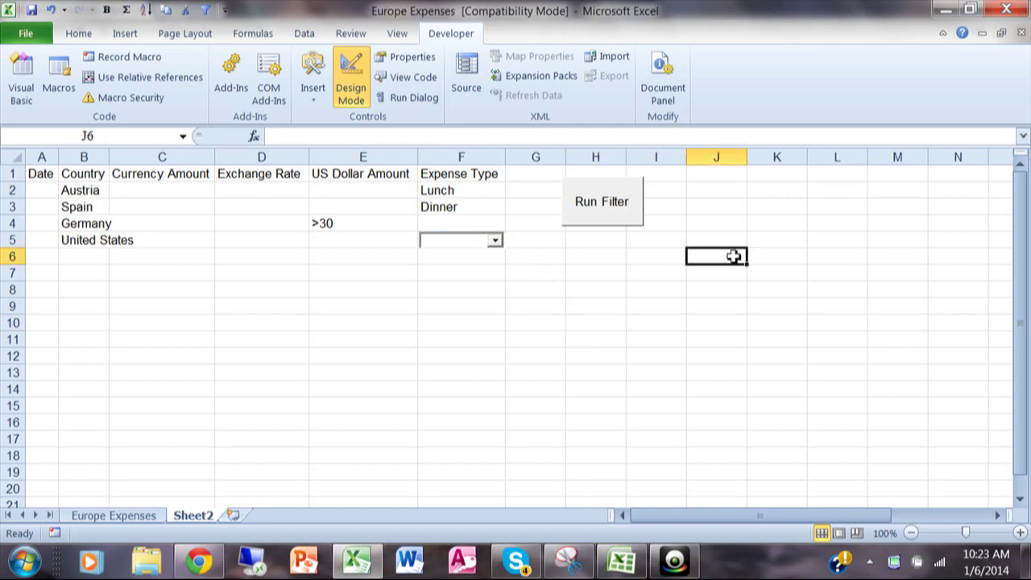
left_click(475, 246)
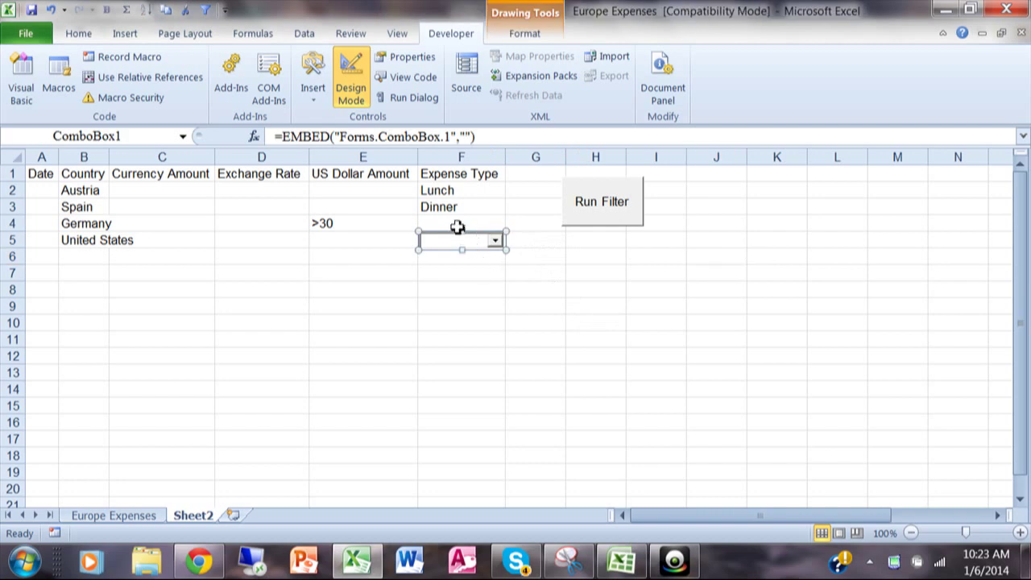
- Set ComboBox1's LinkedCell to F2 and ListFillRange to V1:V8 in its Properties window
left_click(422, 58)
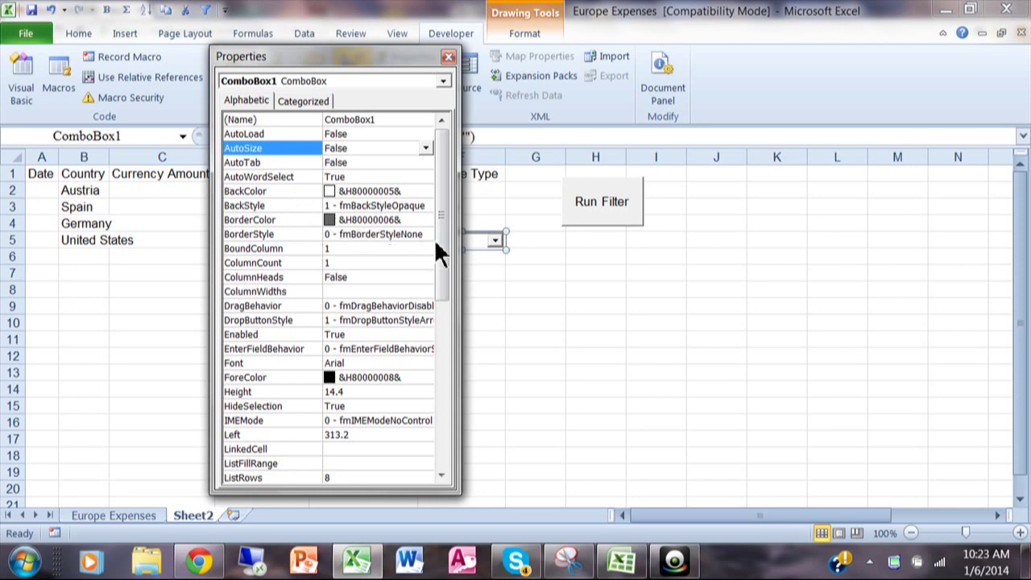
left_click_drag(444, 253, 450, 322)
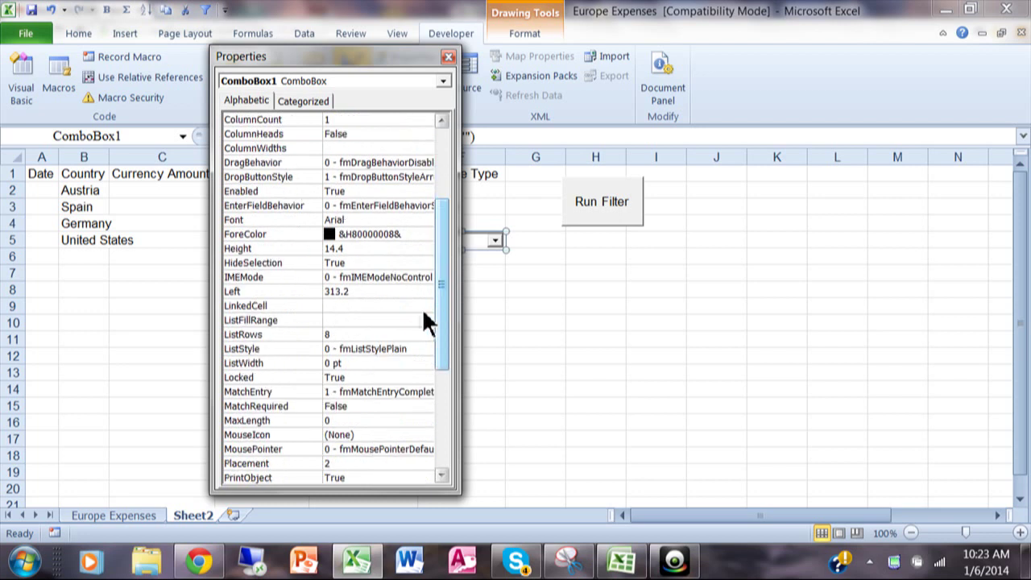
left_click(357, 306)
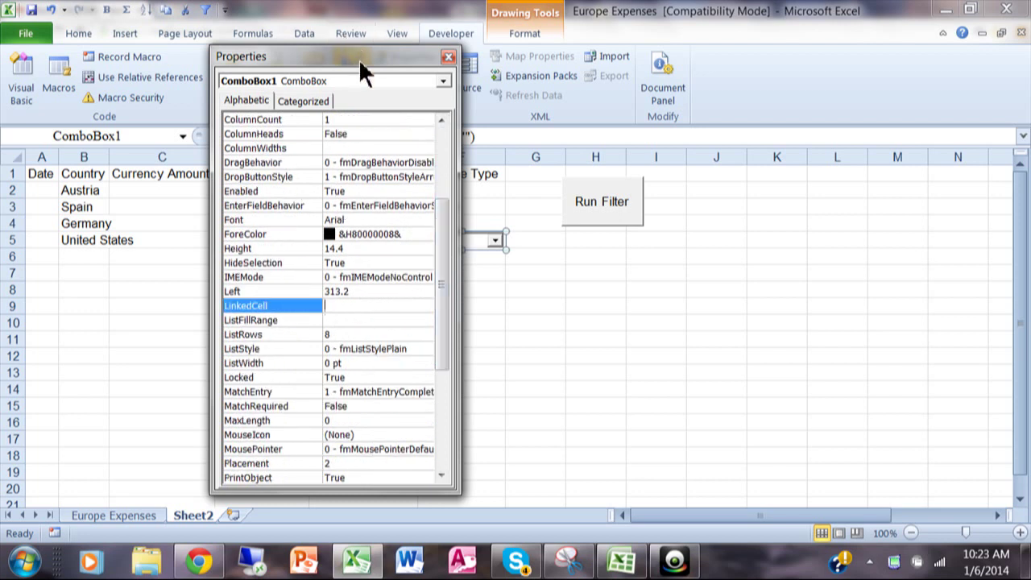
left_click_drag(359, 59, 184, 105)
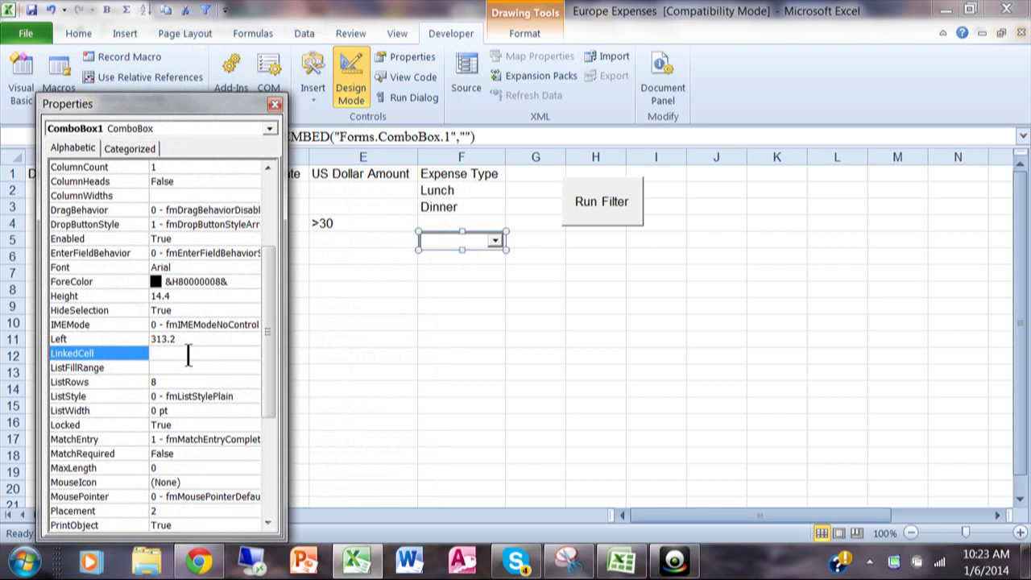
type("f2")
left_click(174, 368)
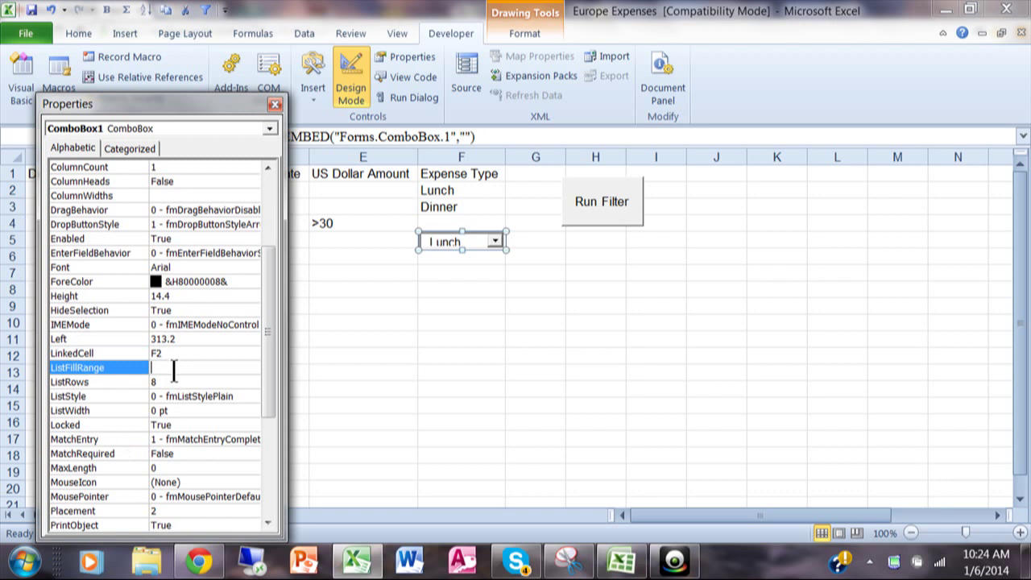
type("v1:v8")
mouse_move(269, 374)
left_mouse_down()
mouse_move(269, 472)
mouse_move(272, 373)
left_mouse_up()
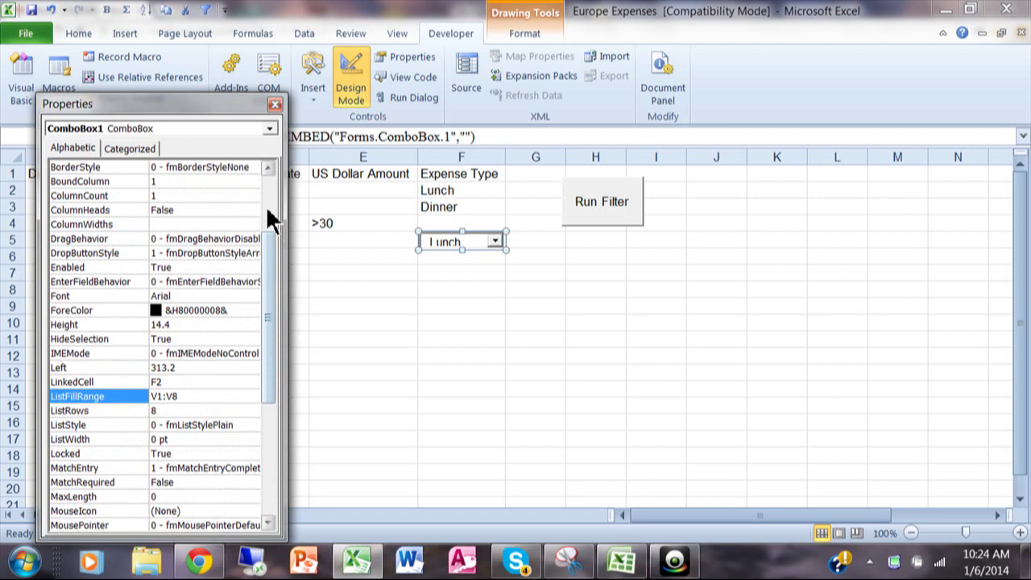
- Close the Properties window and turn off Design Mode
left_click(275, 106)
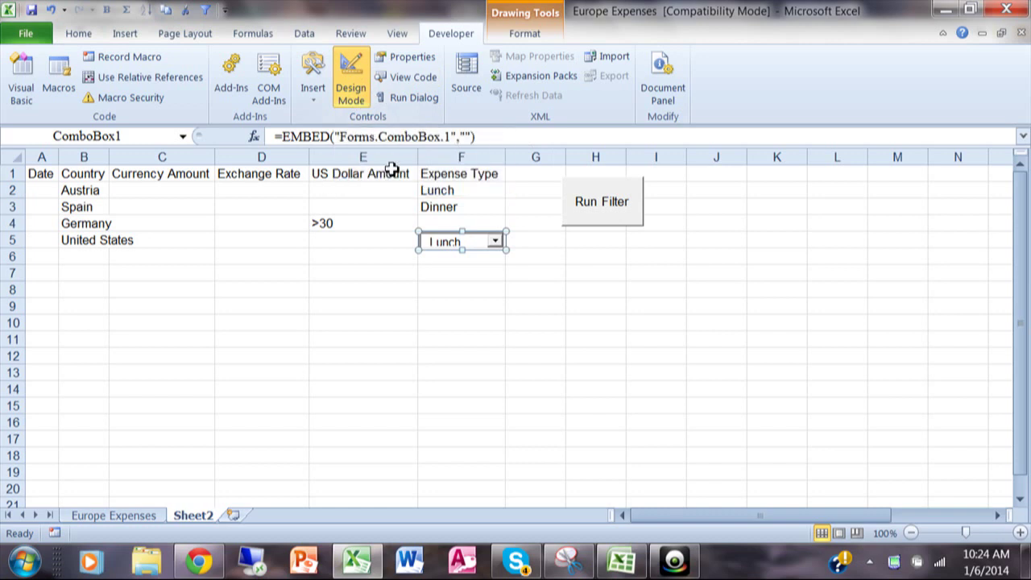
left_click(355, 93)
left_click(355, 92)
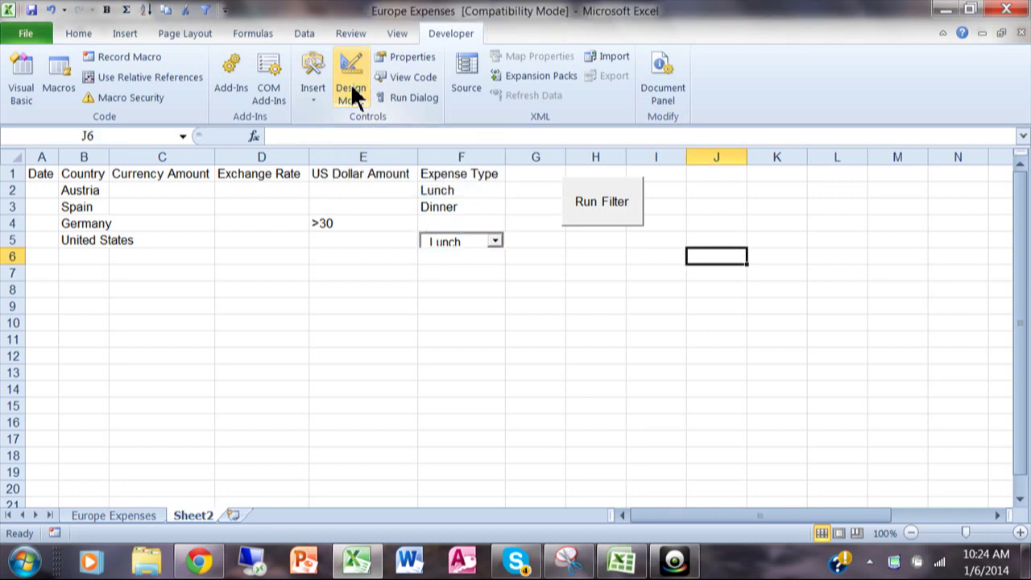
- Pick Hotel, then Taxi, then Breakfast from the combo box, leaving Breakfast in F2
left_click(497, 241)
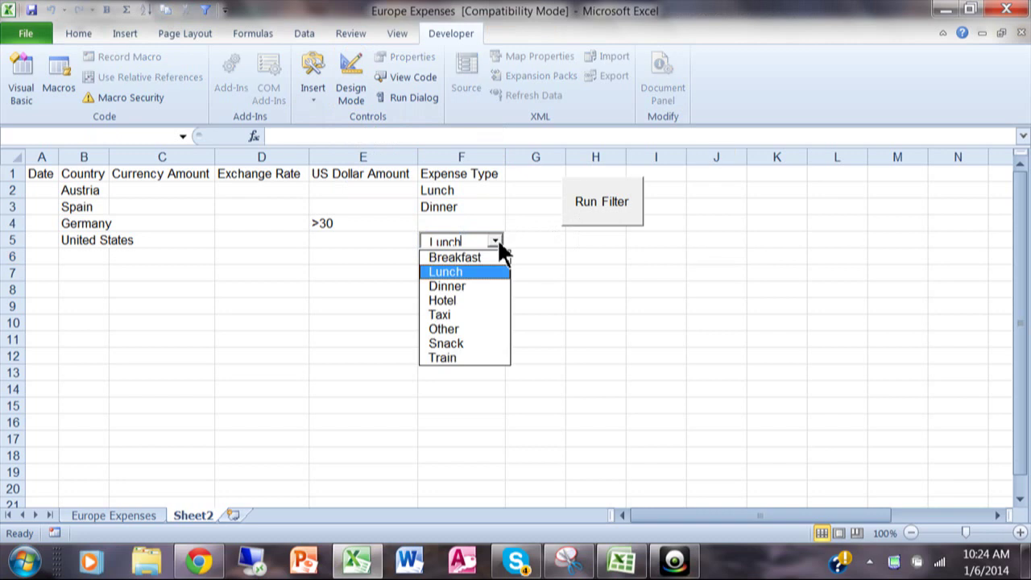
left_click(472, 300)
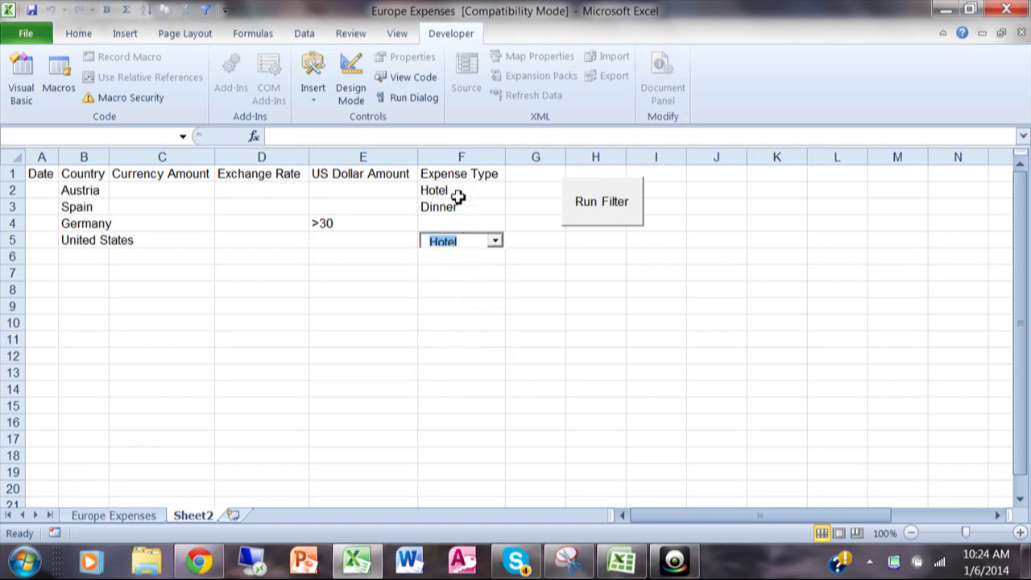
left_click(495, 241)
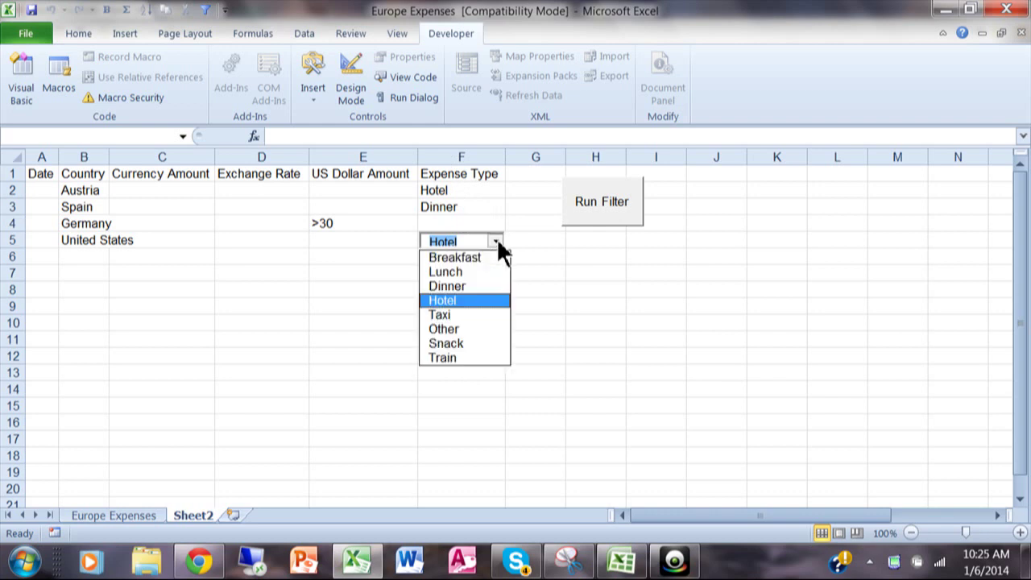
left_click(465, 315)
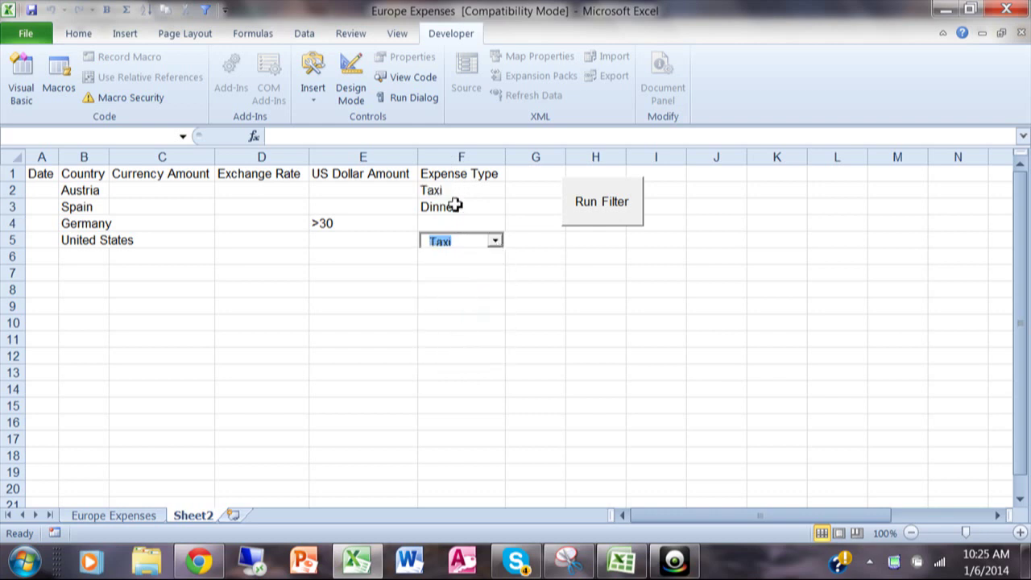
left_click(494, 240)
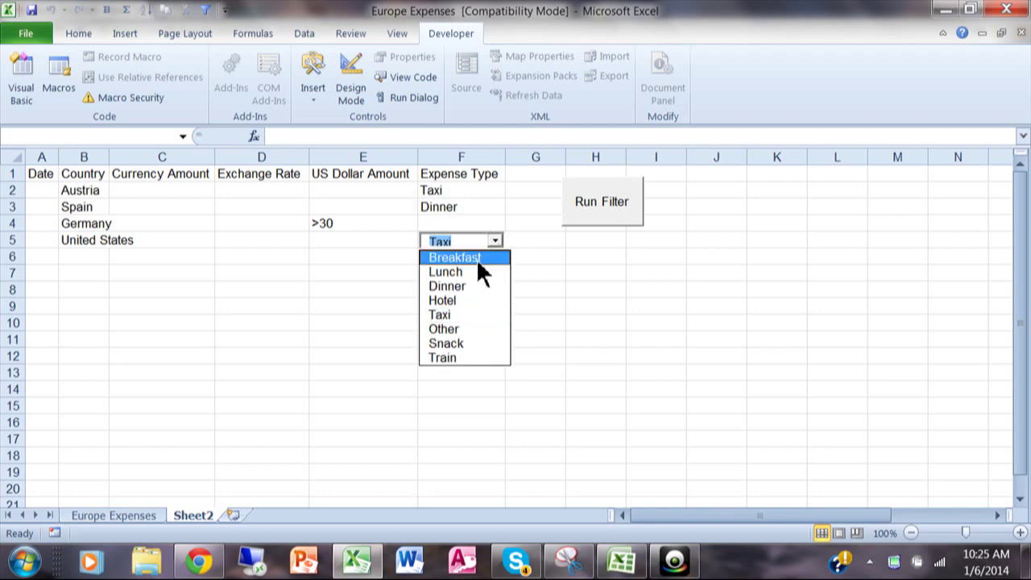
left_click(476, 258)
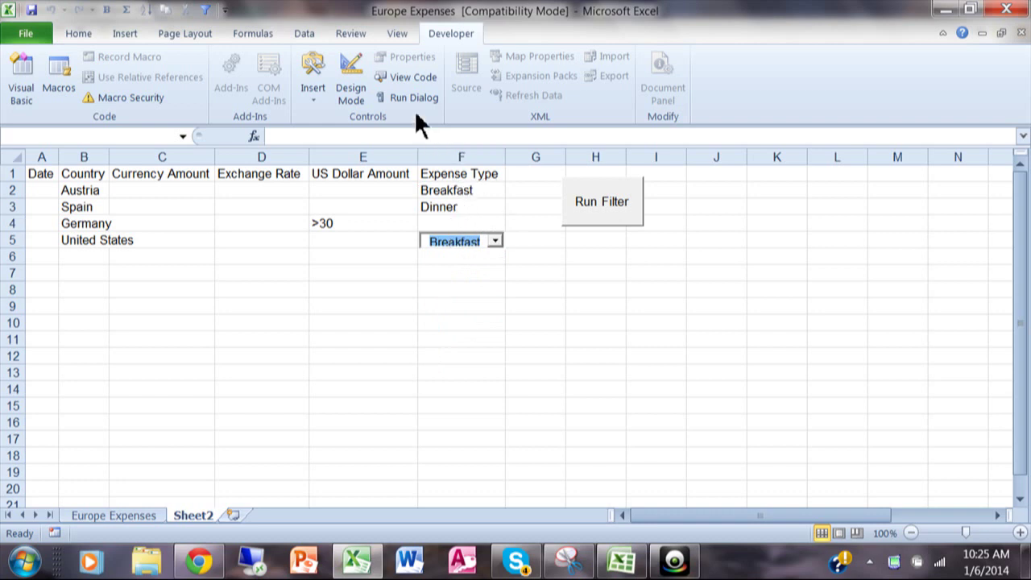
- In Design Mode, drag ComboBox1 from F5 up onto cell F2
left_click(350, 80)
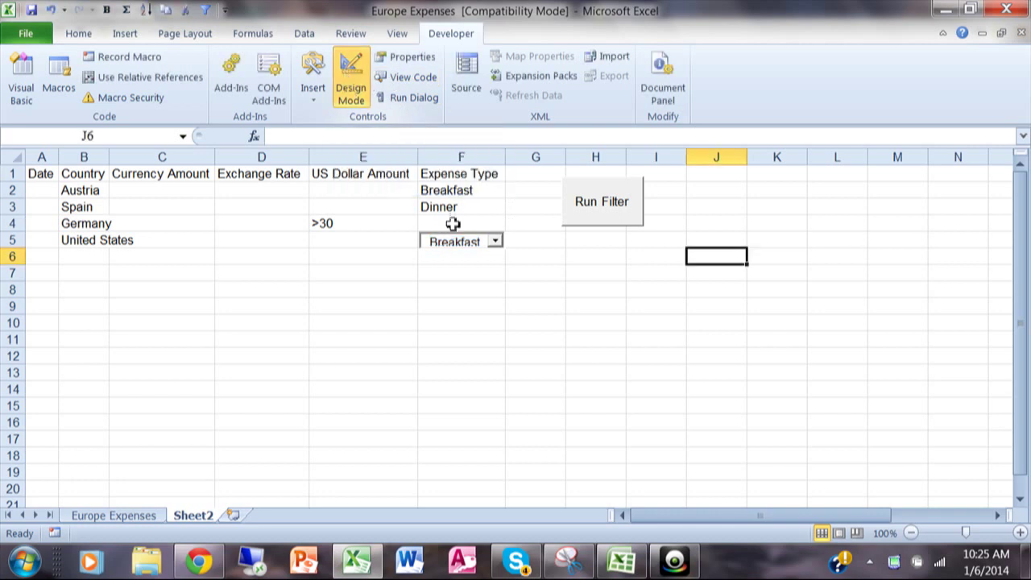
left_click(467, 240)
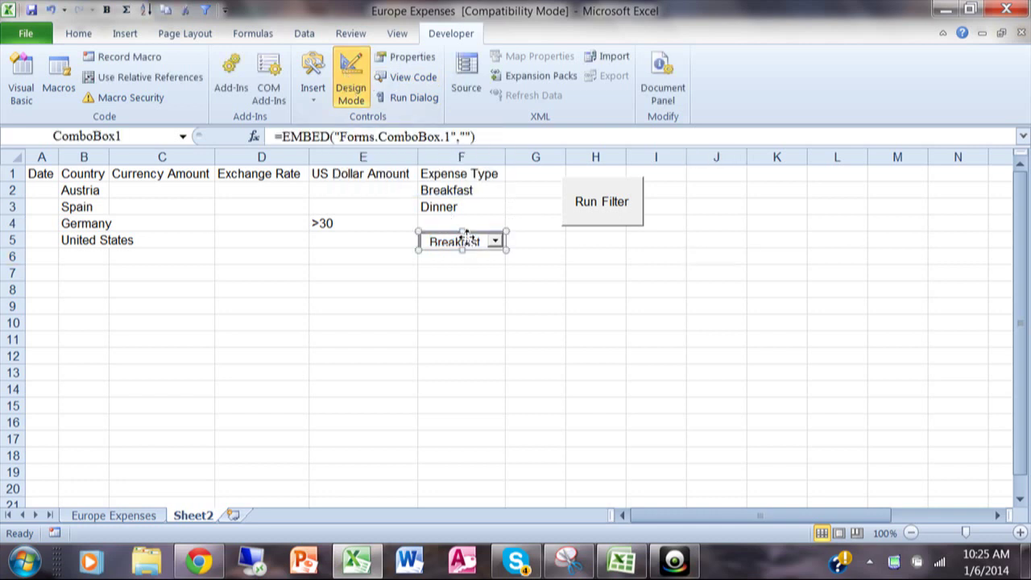
mouse_move(467, 239)
left_mouse_down()
mouse_move(471, 190)
mouse_move(465, 207)
left_mouse_up()
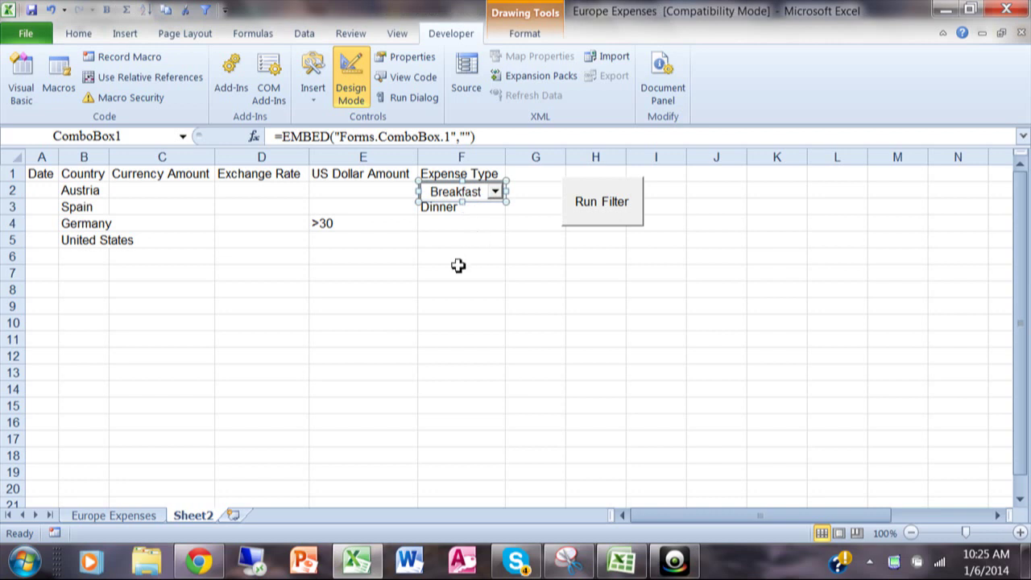
left_click(517, 278)
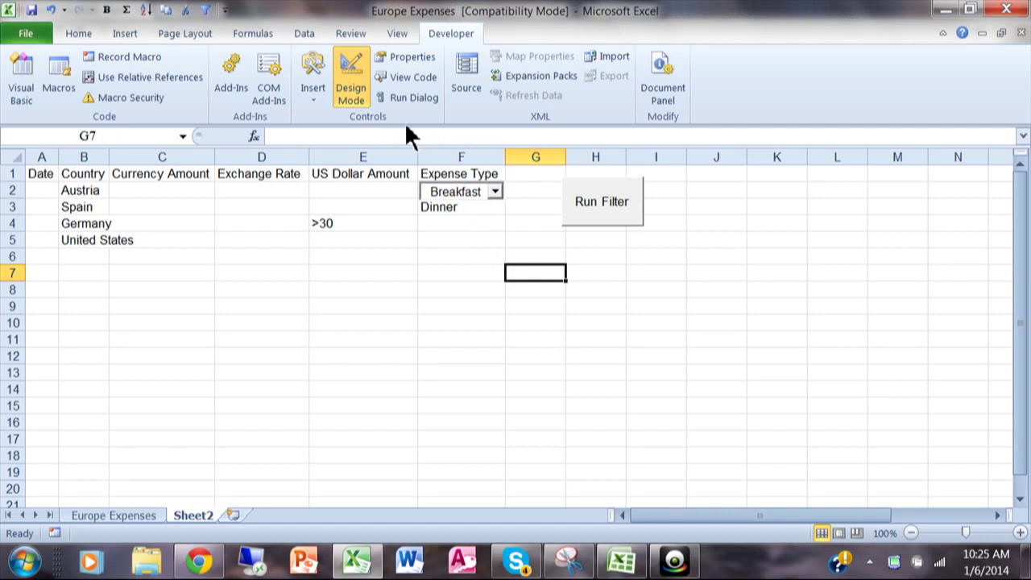
- Leave Design Mode and choose Lunch from the combo box over F2
left_click(359, 93)
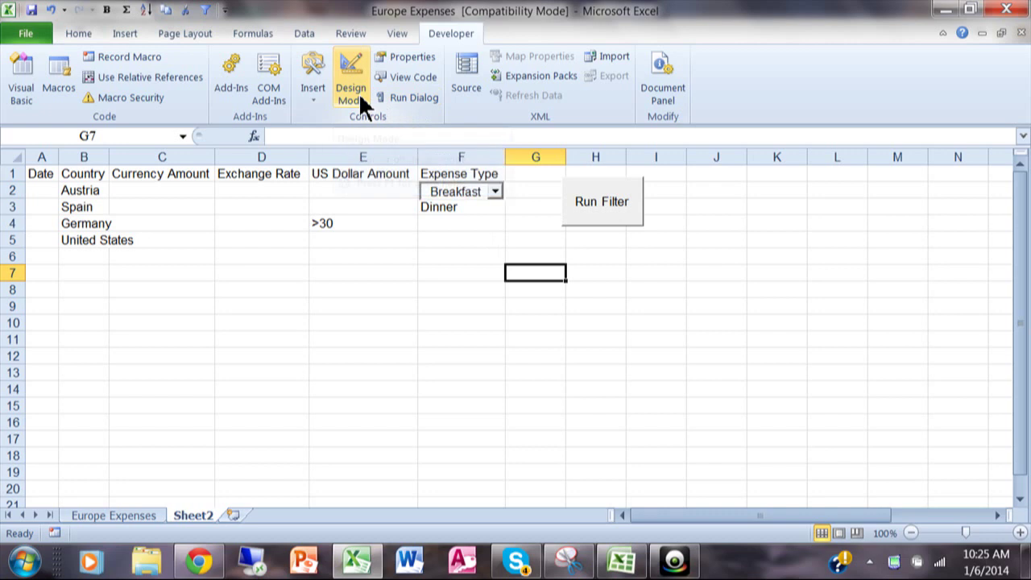
left_click(495, 191)
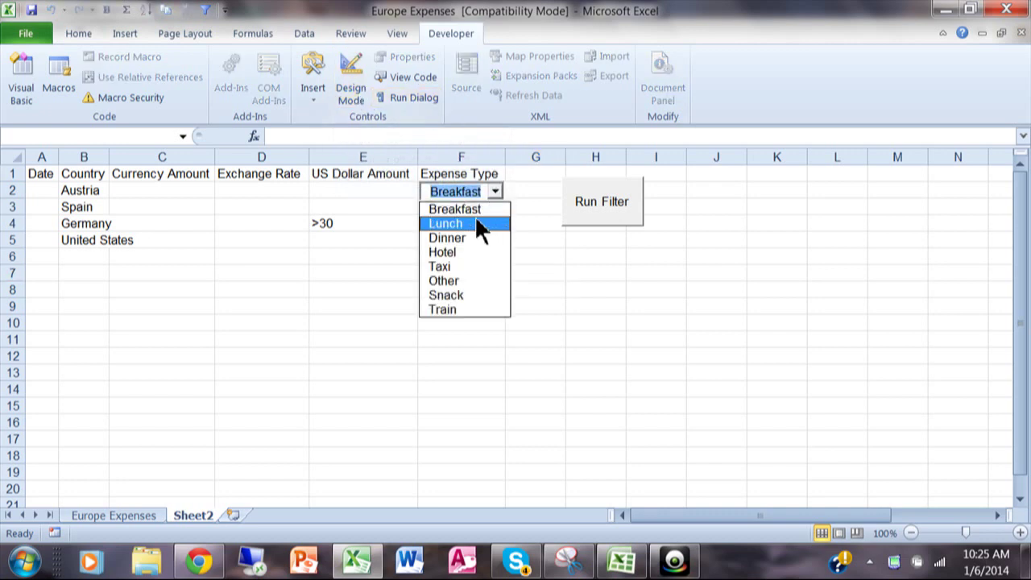
left_click(479, 226)
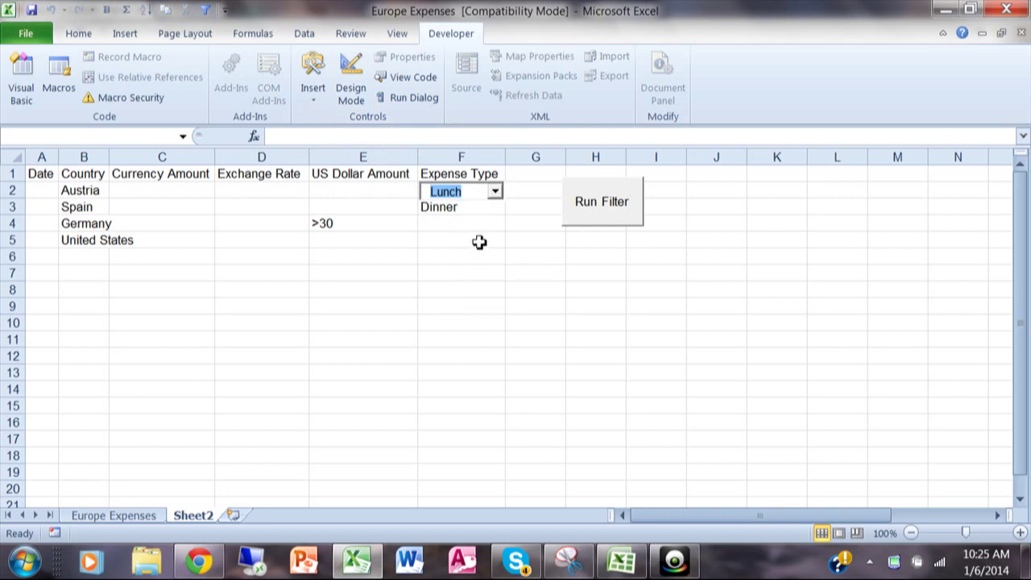
- Run Filter for Lunch (15 records), then switch to Breakfast and rerun (11 records)
left_click(596, 213)
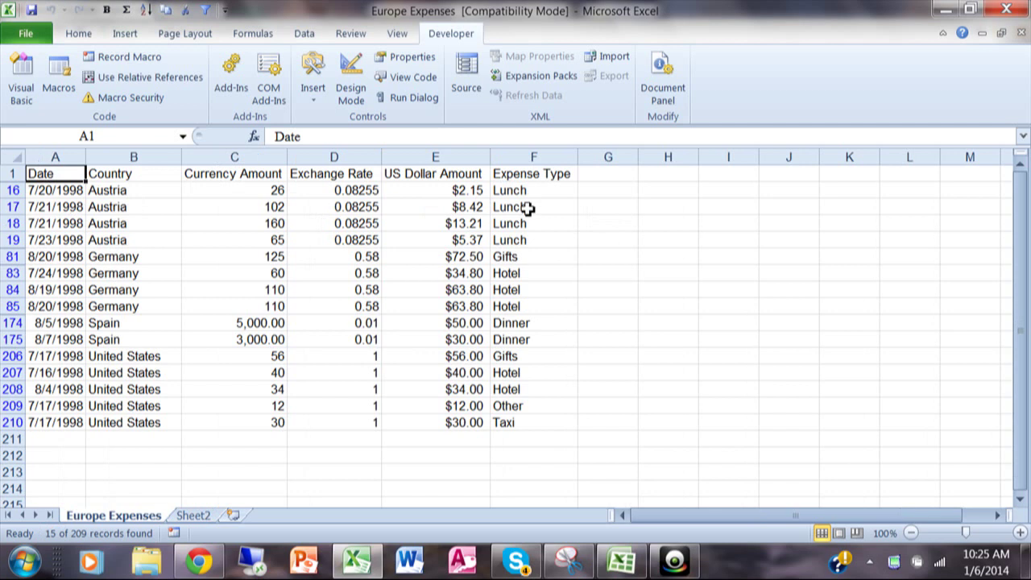
left_click(205, 517)
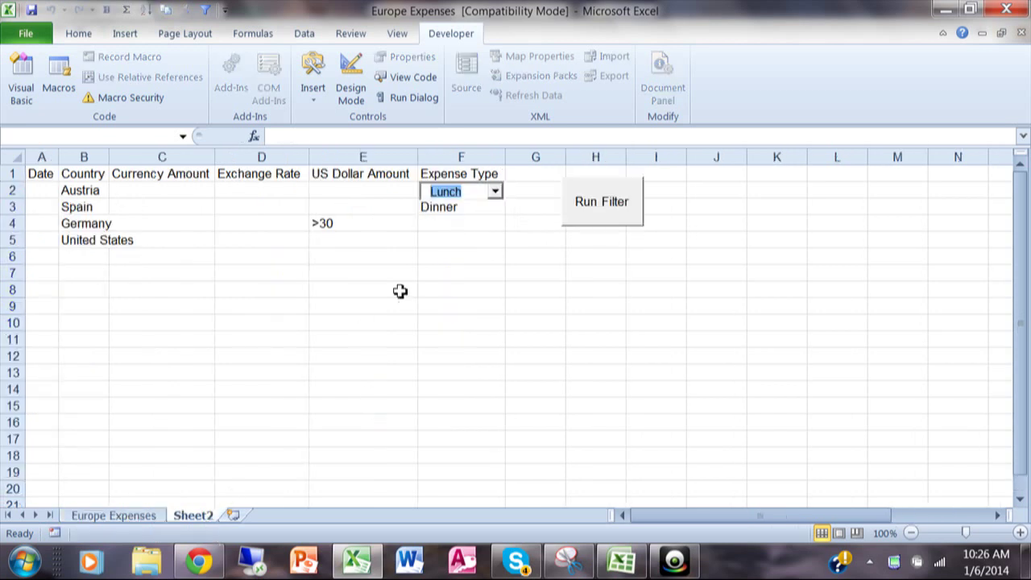
left_click(495, 193)
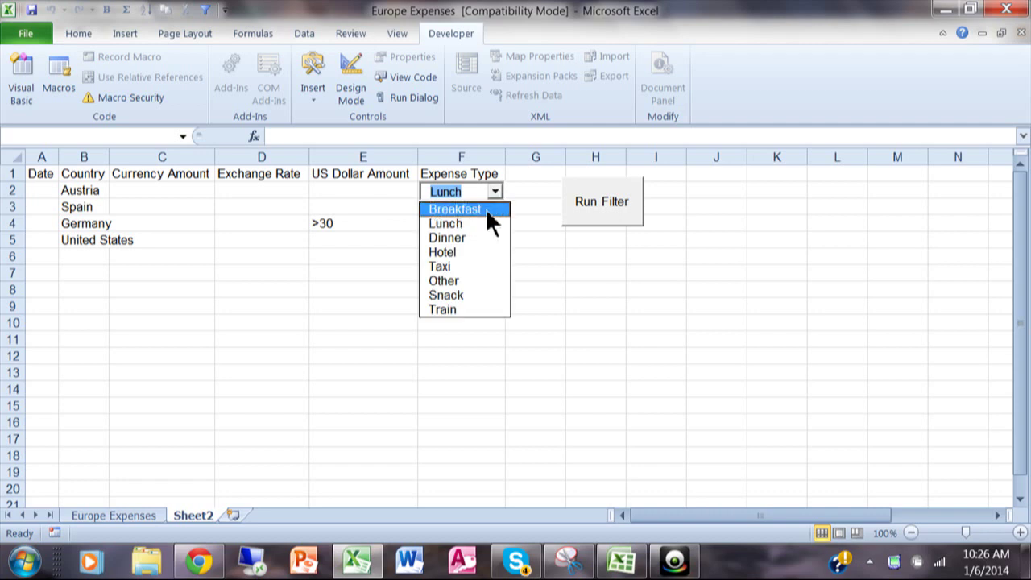
left_click(486, 211)
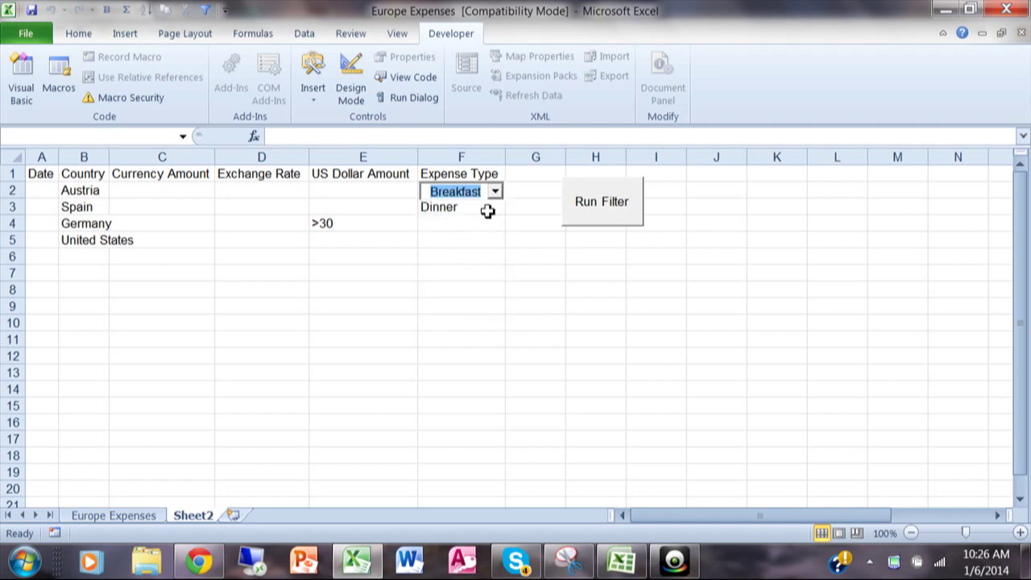
left_click(600, 216)
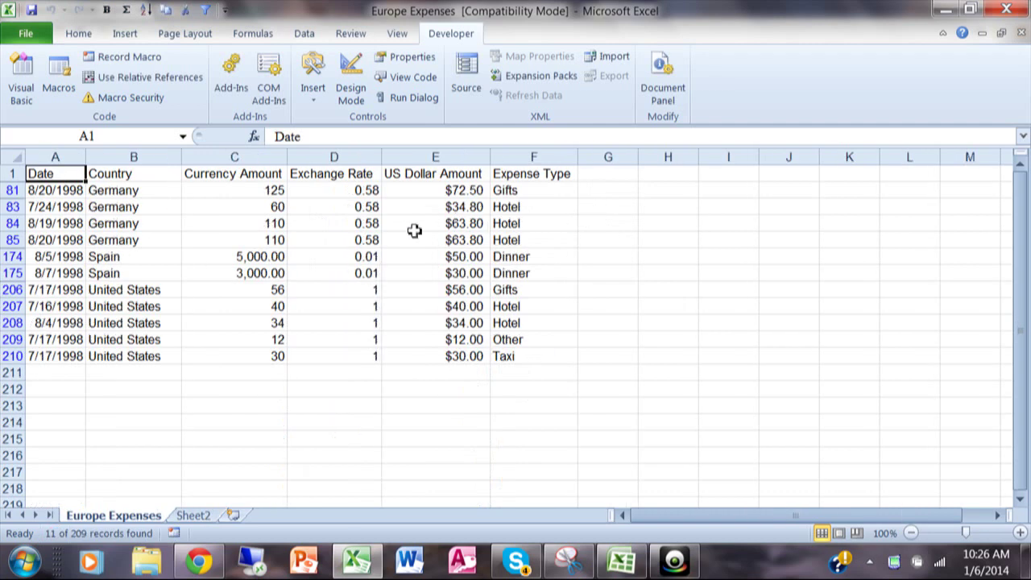
- Switch back to Lunch, rerun the filter for 15 of 209 records, and return to Sheet2
left_click(201, 518)
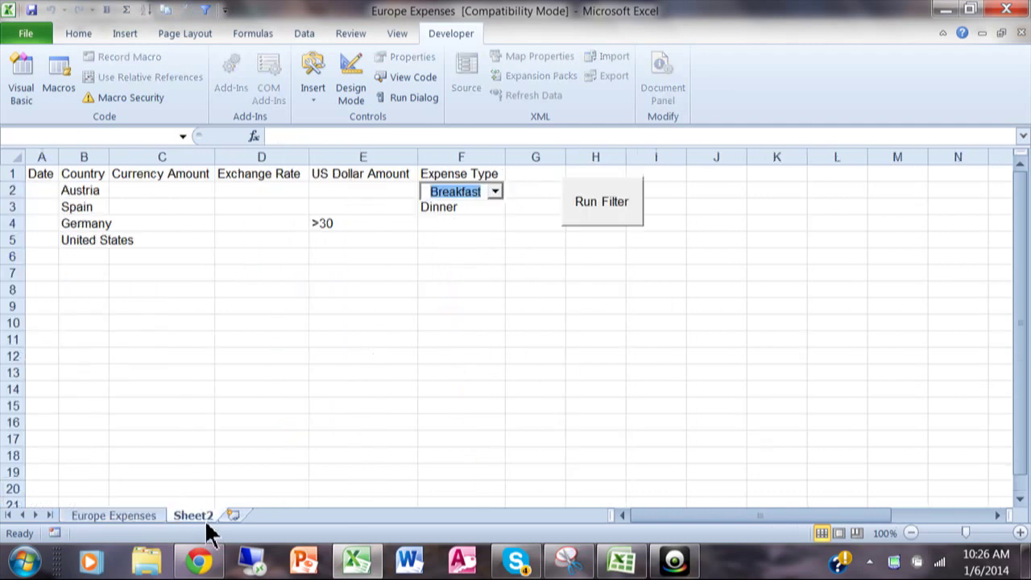
left_click(493, 190)
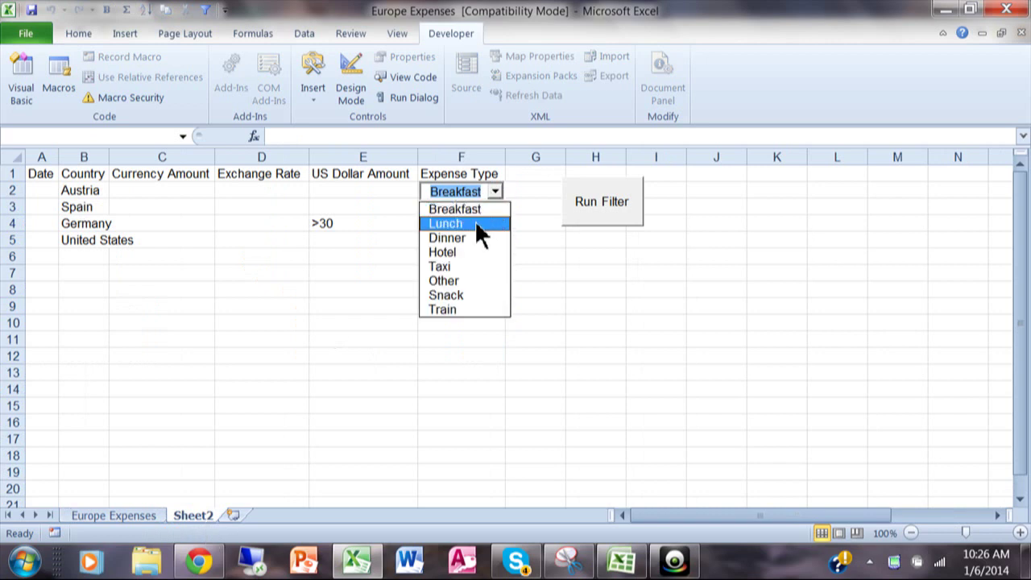
left_click(475, 224)
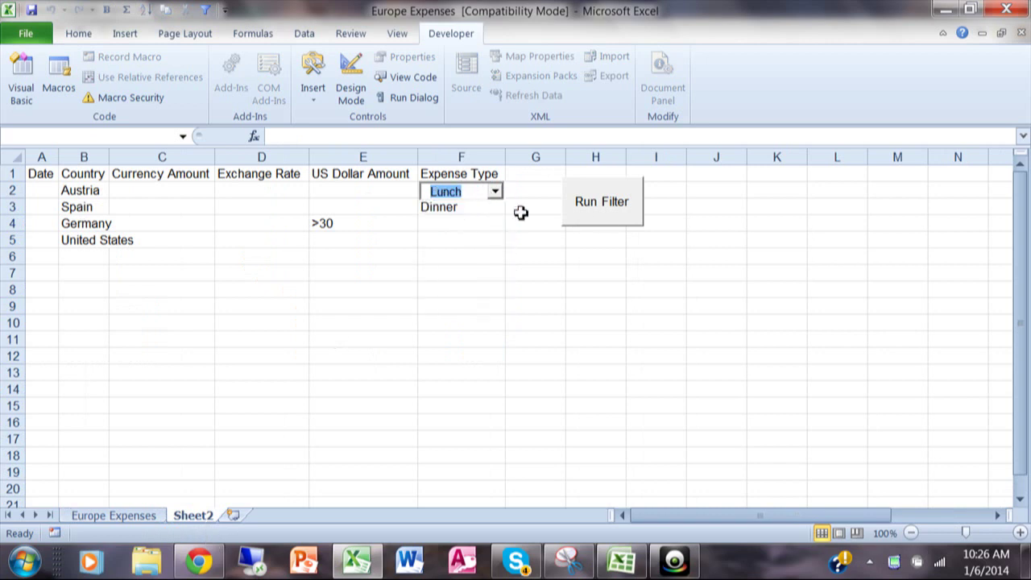
left_click(617, 211)
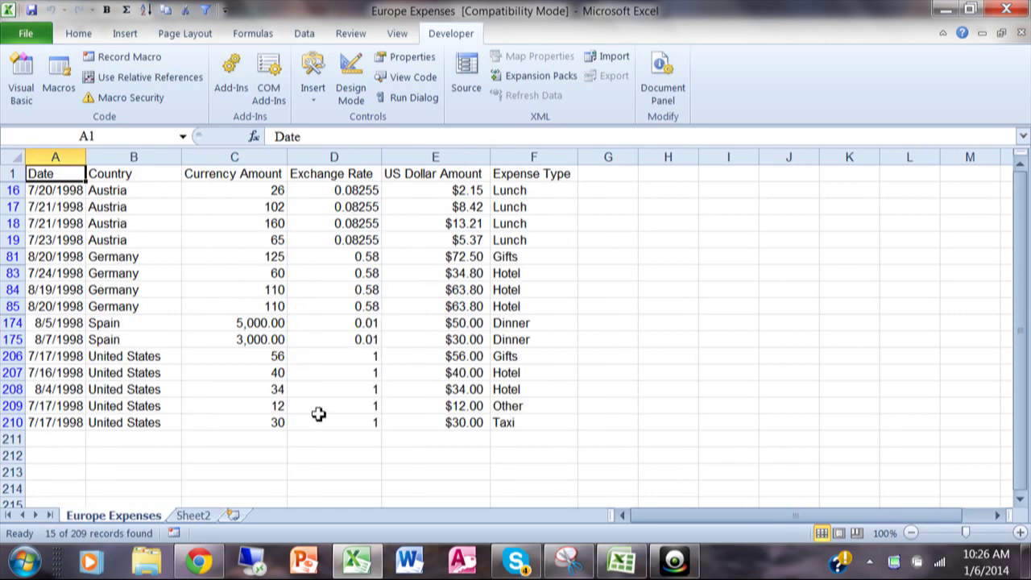
left_click(193, 516)
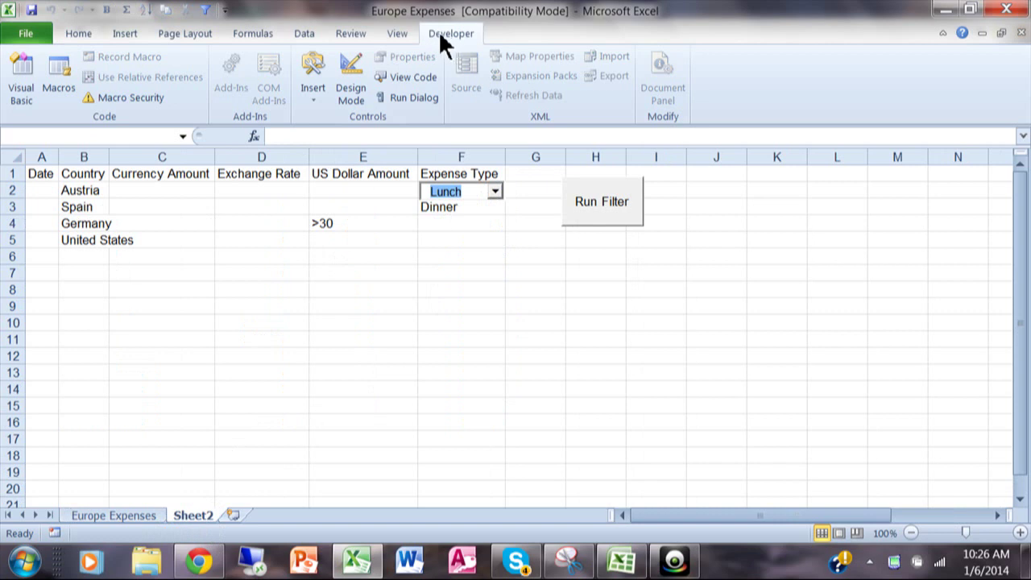
- Choose Combo Box (ActiveX Control) from the Developer Insert list again
left_click(314, 103)
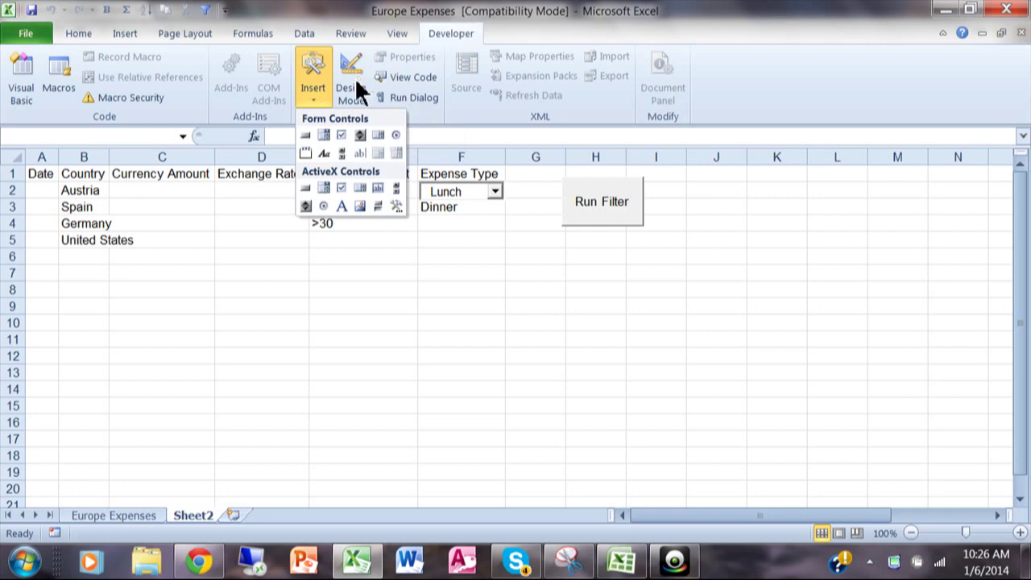
left_click(324, 190)
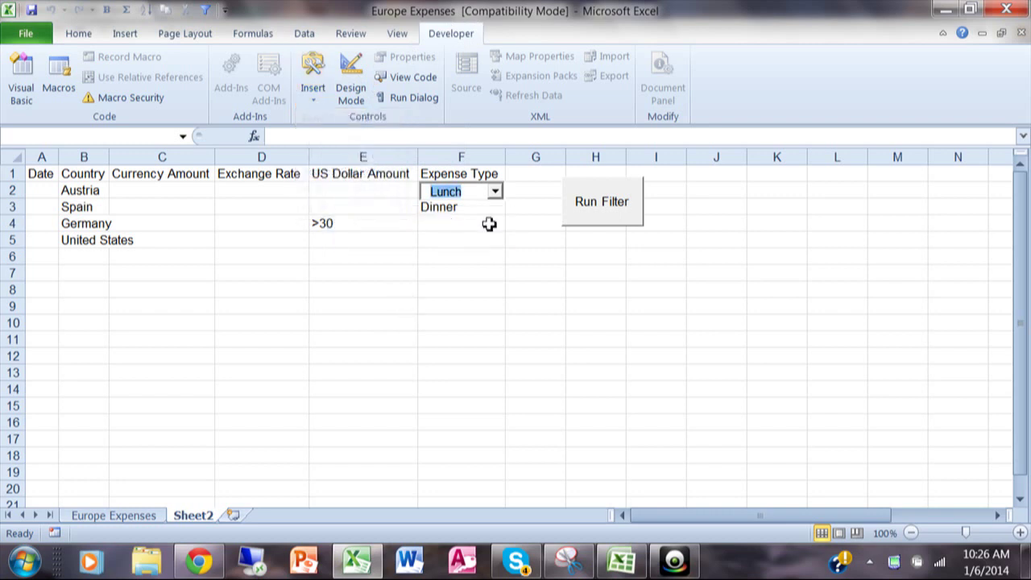